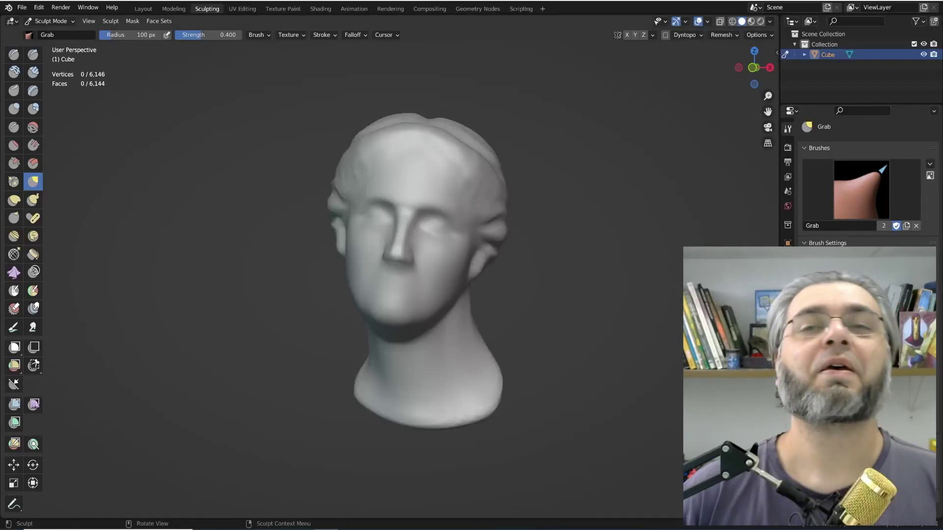
From a left three-quarter view, turn on the Wireframe viewport overlay for the head
middle_drag(422, 270, 407, 270)
mouse_move(697, 465)
middle_down()
mouse_move(646, 474)
mouse_move(676, 448)
mouse_move(592, 452)
mouse_move(670, 442)
mouse_move(589, 423)
middle_up()
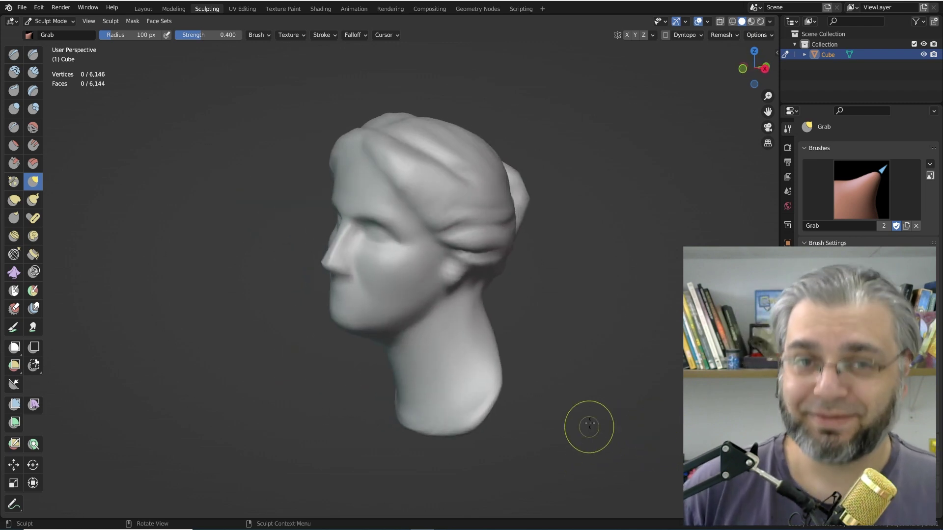
click(708, 22)
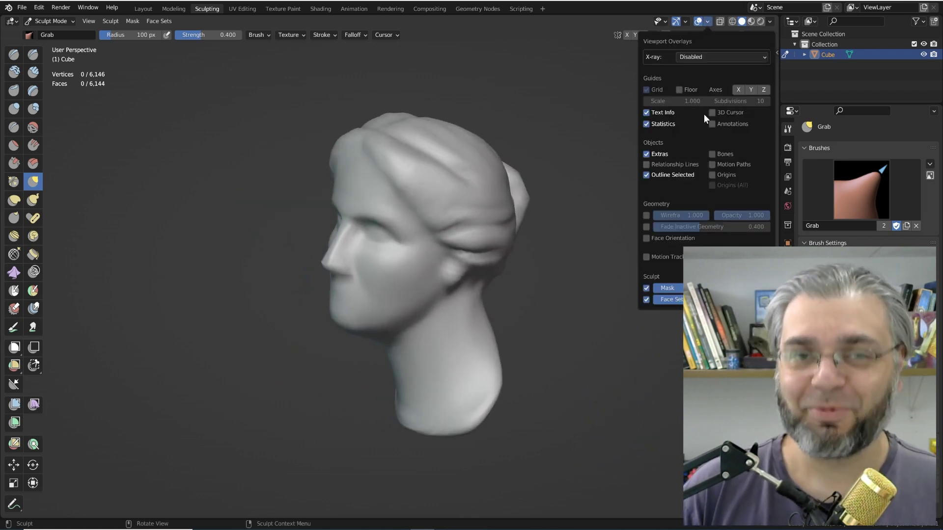
click(646, 215)
Sculpt the face, hair and bun with Inflate/Deflate, orbiting from front to three-quarter views
middle_drag(625, 448, 670, 447)
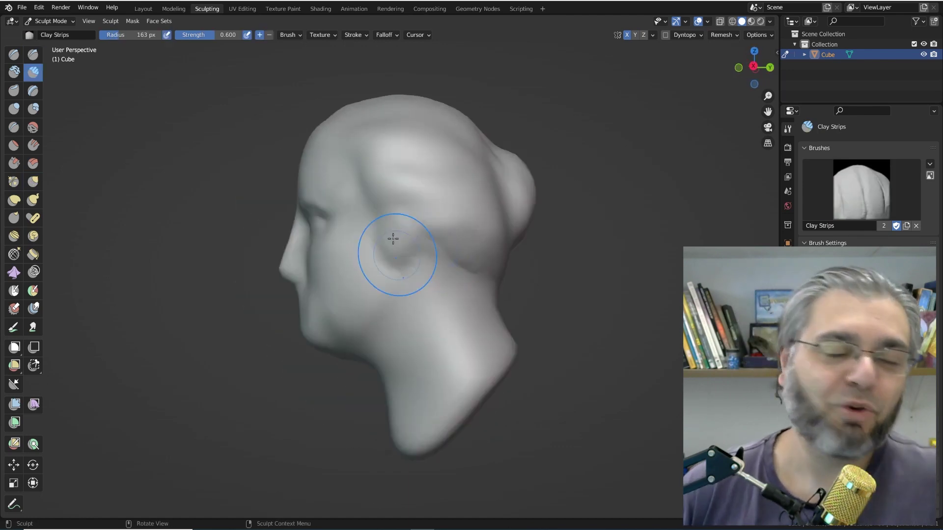
middle_drag(338, 224, 416, 249)
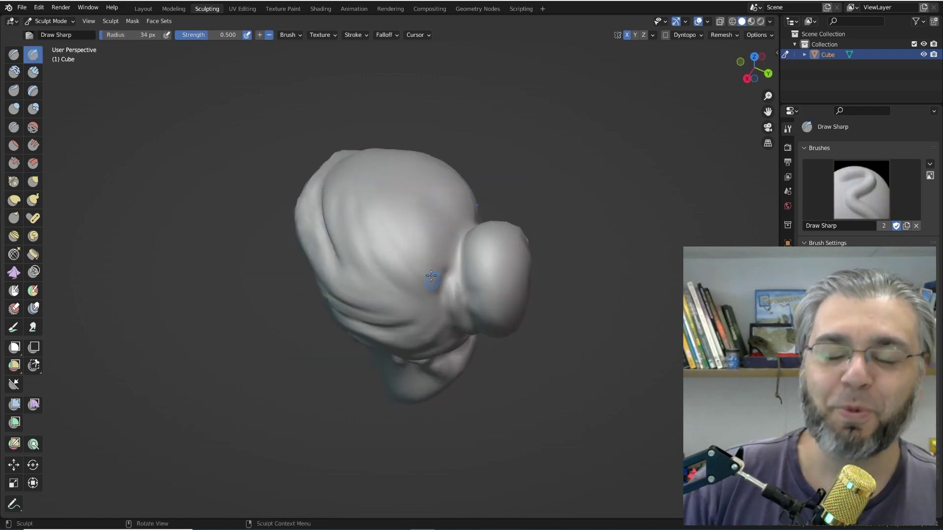
key(i)
middle_drag(432, 277, 356, 234)
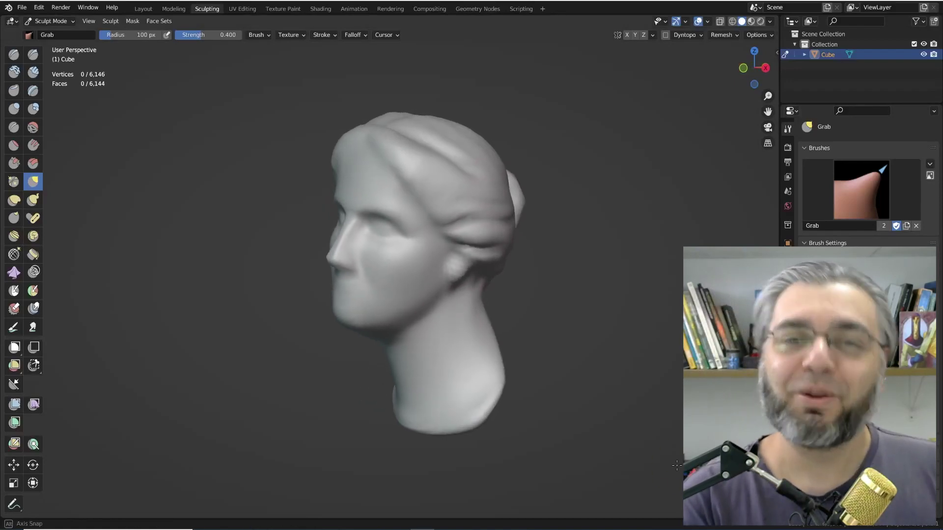
Enable the Wireframe overlay from a back-right view, then orbit to the front
mouse_move(671, 469)
middle_down()
mouse_move(585, 452)
mouse_move(669, 442)
mouse_move(589, 425)
middle_up()
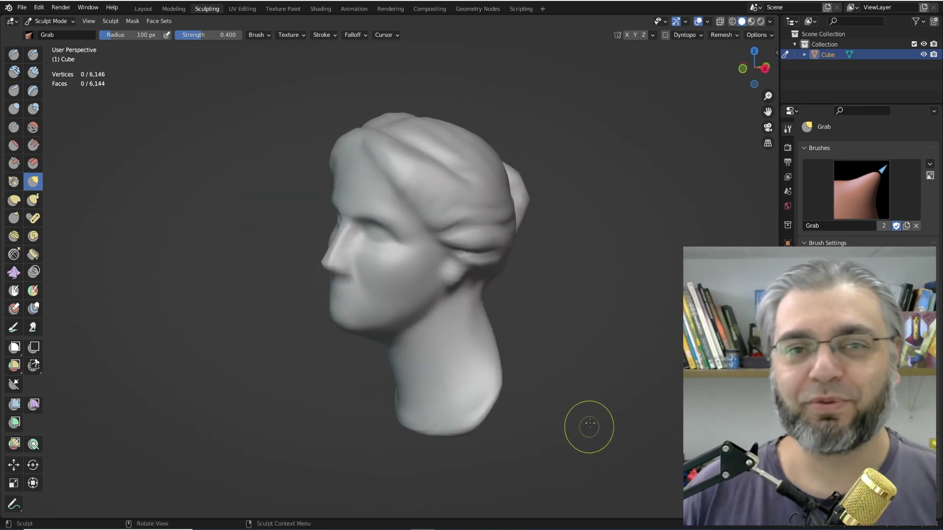
click(708, 21)
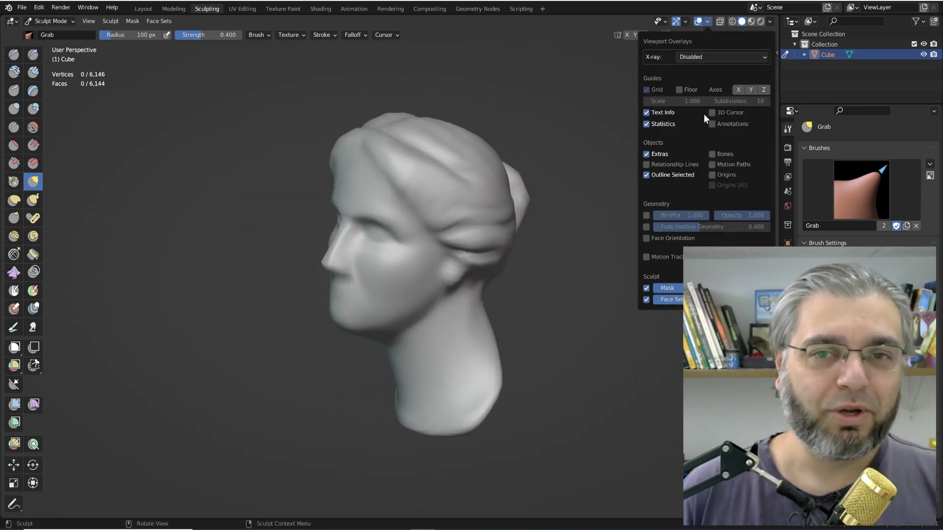
click(646, 215)
mouse_move(624, 449)
middle_down()
mouse_move(673, 448)
mouse_move(583, 449)
mouse_move(669, 449)
mouse_move(589, 446)
mouse_move(633, 456)
middle_up()
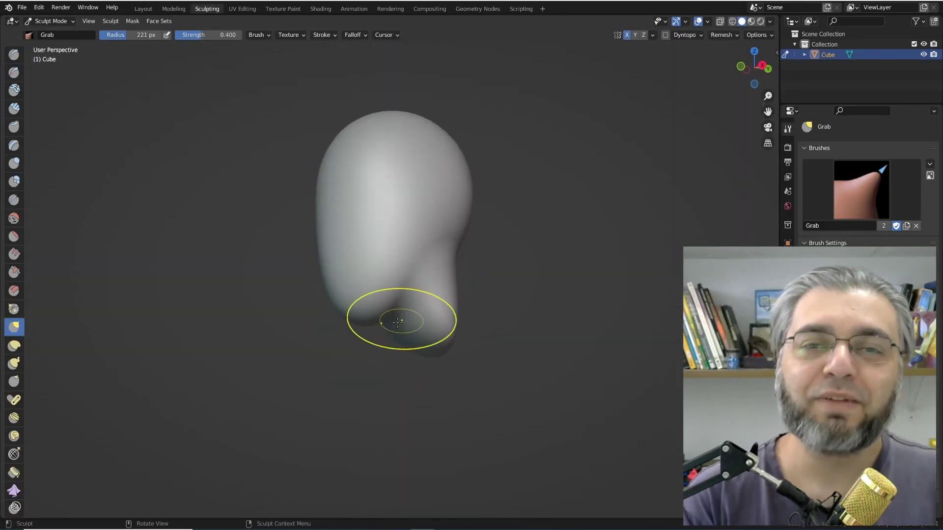
Orbit from above to side views of the blob while pulling out the jaw and neck
middle_drag(431, 340, 332, 351)
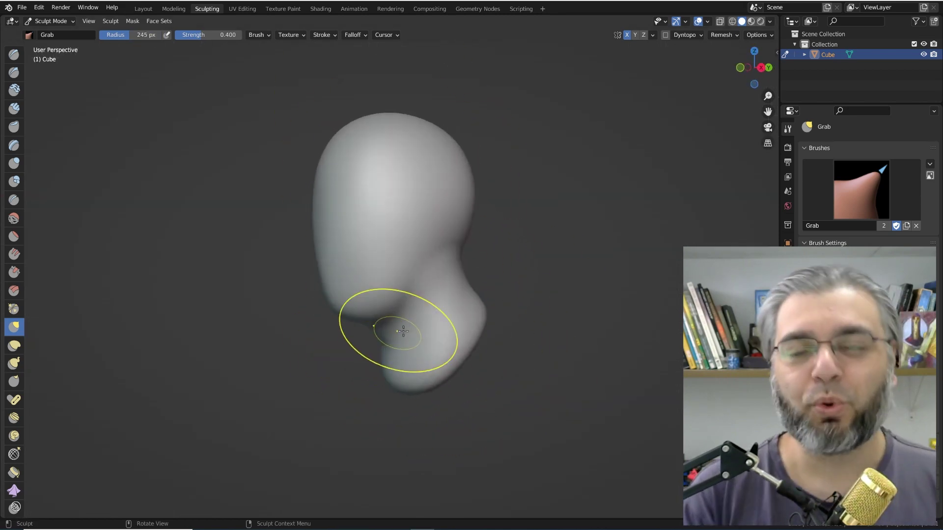
mouse_move(402, 332)
middle_down()
mouse_move(385, 270)
mouse_move(394, 217)
mouse_move(452, 223)
middle_up()
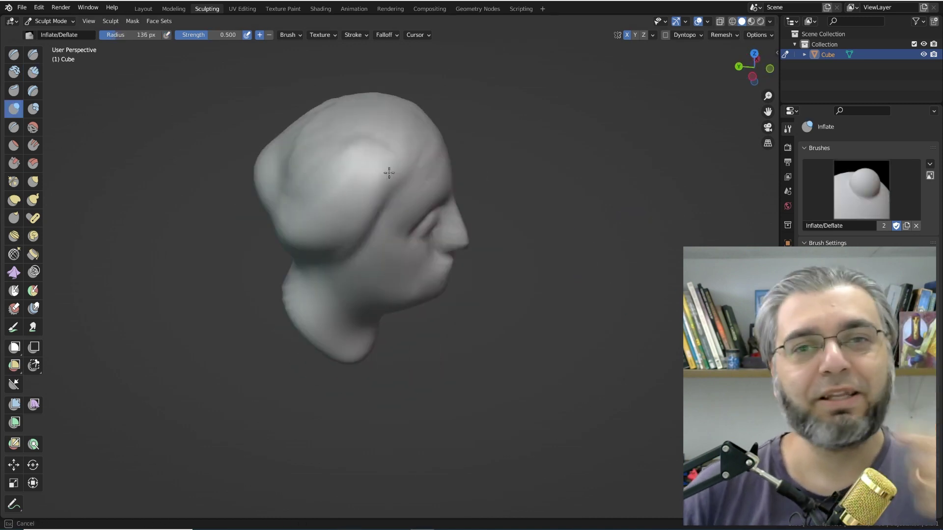
Add brow, eye socket and nose masses from both profiles, then switch to Smooth
middle_drag(439, 321, 377, 211)
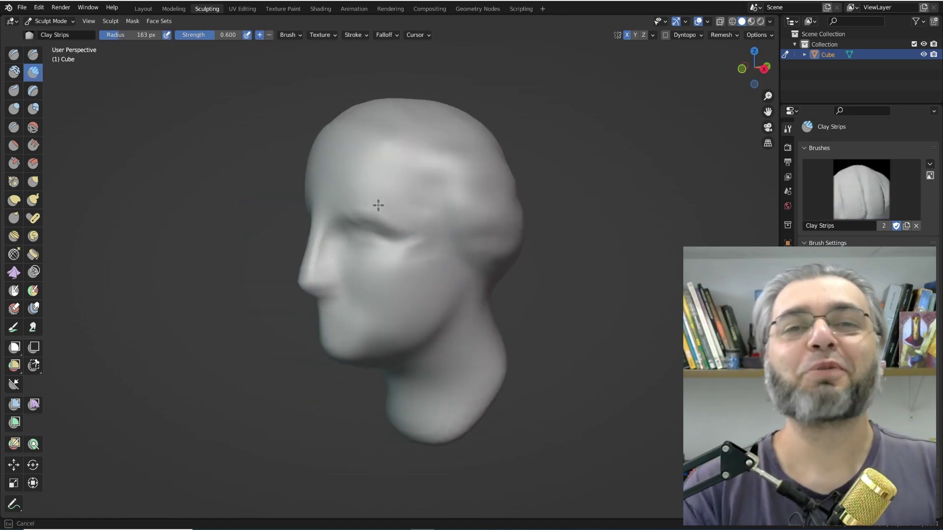
middle_drag(400, 239, 439, 360)
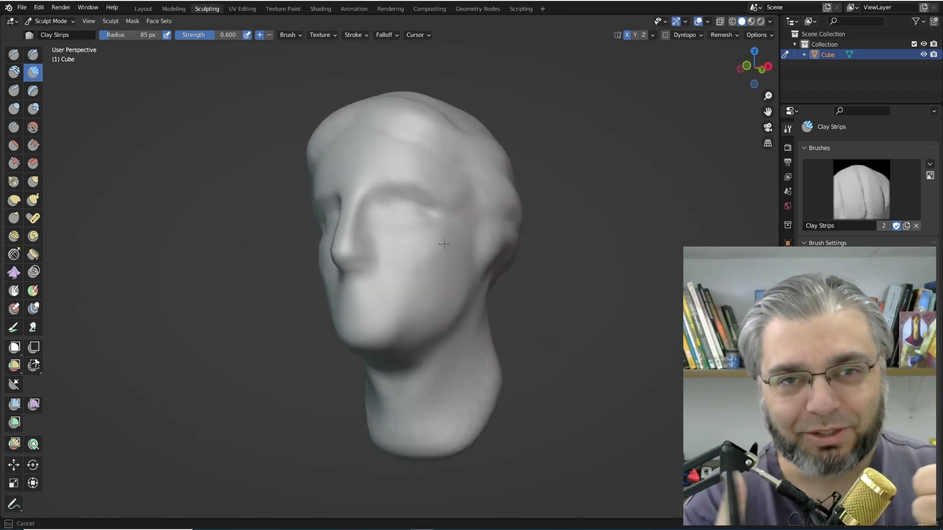
key(shift+s)
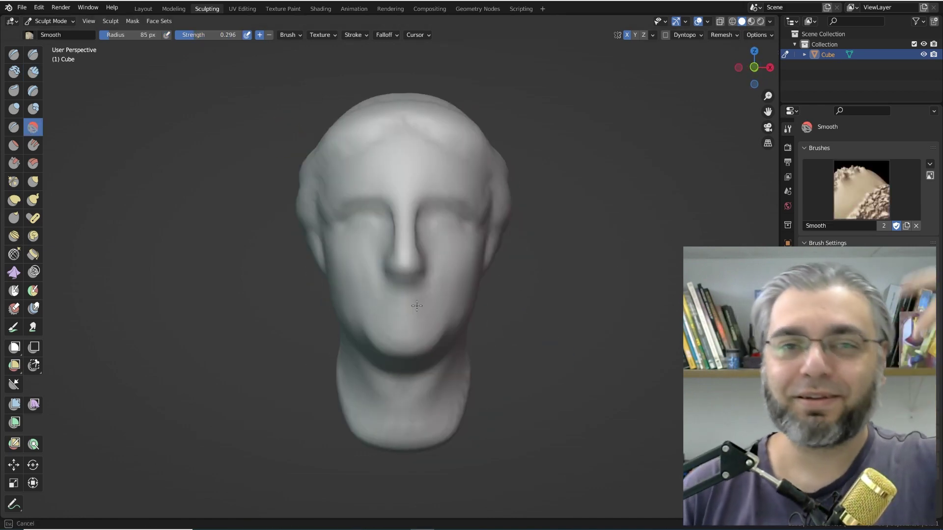
Refine the face and cut hair strands using Clay Strips, Inflate/Deflate and Draw Sharp
key(c)
mouse_move(416, 306)
middle_down()
mouse_move(371, 348)
mouse_move(467, 354)
mouse_move(454, 356)
mouse_move(462, 405)
middle_up()
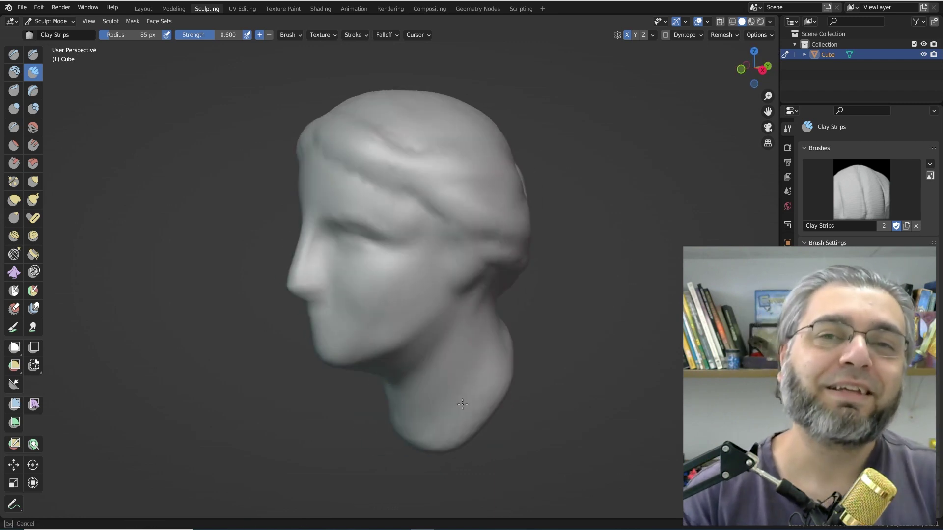
key(i)
mouse_move(453, 273)
middle_down()
mouse_move(400, 242)
mouse_move(480, 278)
mouse_move(358, 248)
mouse_move(431, 242)
mouse_move(462, 288)
mouse_move(406, 225)
mouse_move(364, 249)
mouse_move(484, 273)
mouse_move(464, 199)
mouse_move(389, 226)
mouse_move(361, 211)
mouse_move(503, 240)
mouse_move(347, 226)
middle_up()
click(33, 54)
key(g)
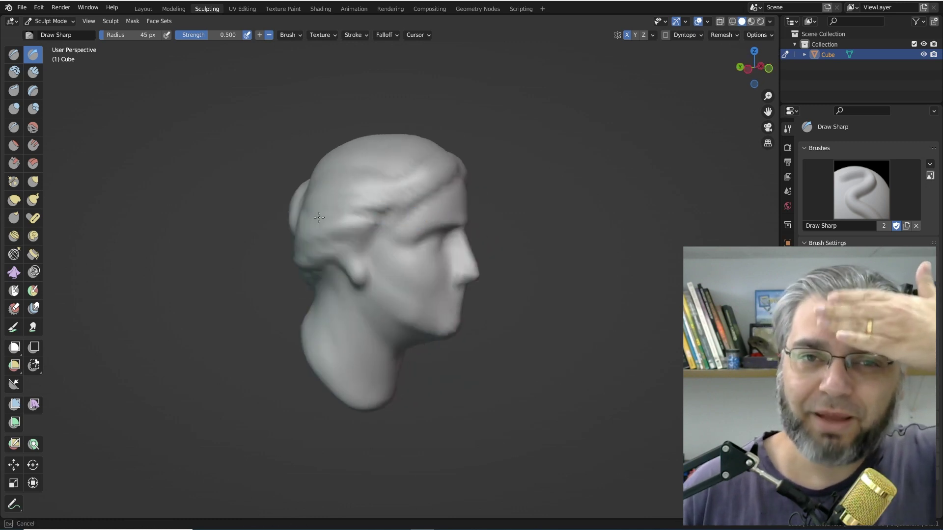
Shrink the brush to about 83 px and shape the back of the head with Grab and Draw Sharp
middle_drag(412, 221, 385, 227)
key(g)
key(f)
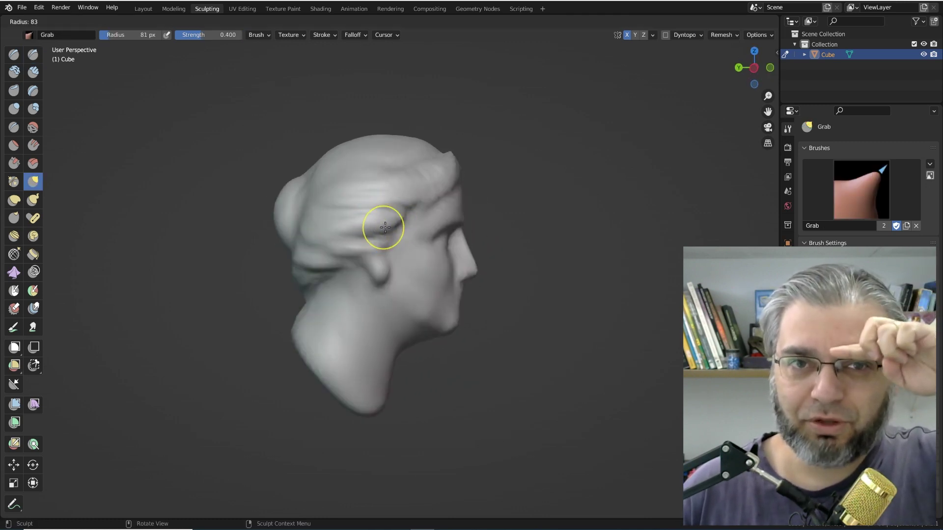
middle_drag(451, 249, 420, 214)
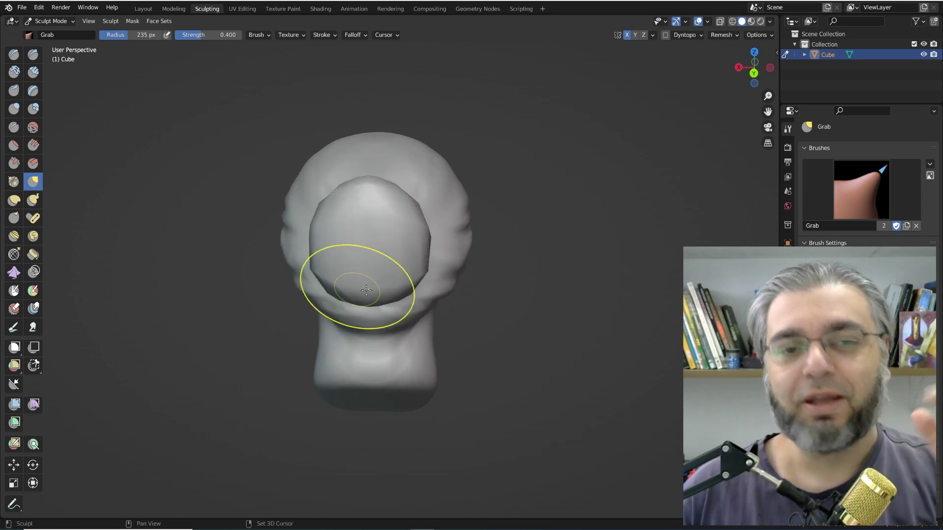
click(33, 54)
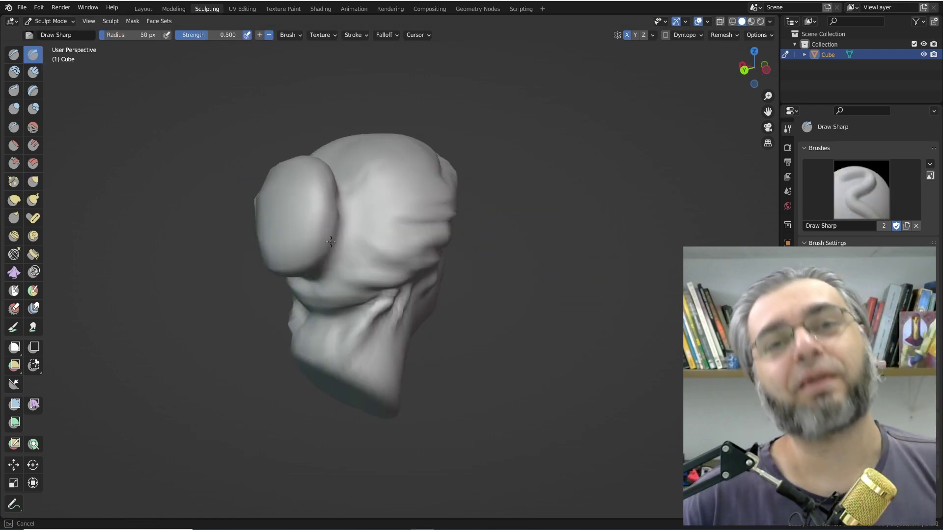
mouse_move(562, 258)
middle_down()
mouse_move(397, 260)
mouse_move(388, 246)
mouse_move(421, 221)
mouse_move(362, 196)
mouse_move(414, 360)
mouse_move(454, 334)
middle_up()
Inflate forms on the far side, then pull broad shapes with a much larger Grab brush
key(i)
mouse_move(477, 261)
middle_down()
mouse_move(446, 252)
mouse_move(341, 267)
mouse_move(369, 294)
mouse_move(337, 311)
mouse_move(504, 304)
mouse_move(367, 193)
mouse_move(389, 320)
mouse_move(442, 294)
mouse_move(410, 273)
middle_up()
key(g)
key(f)
click(503, 250)
mouse_move(503, 249)
middle_down()
mouse_move(442, 246)
mouse_move(453, 221)
mouse_move(389, 246)
mouse_move(422, 255)
mouse_move(442, 246)
middle_up()
Carve nose and brow detail with a smaller Draw Sharp brush, then enlarge the Grab brush
click(33, 54)
key(f)
click(453, 263)
key(f)
mouse_move(425, 176)
middle_down()
mouse_move(366, 219)
mouse_move(432, 205)
mouse_move(343, 246)
mouse_move(385, 274)
mouse_move(400, 175)
mouse_move(558, 231)
mouse_move(526, 248)
mouse_move(604, 341)
mouse_move(521, 361)
mouse_move(421, 238)
mouse_move(431, 172)
mouse_move(446, 164)
mouse_move(352, 120)
mouse_move(383, 147)
middle_up()
key(g)
scroll(385, 275, down, 5)
key(f)
key(f)
key(f)
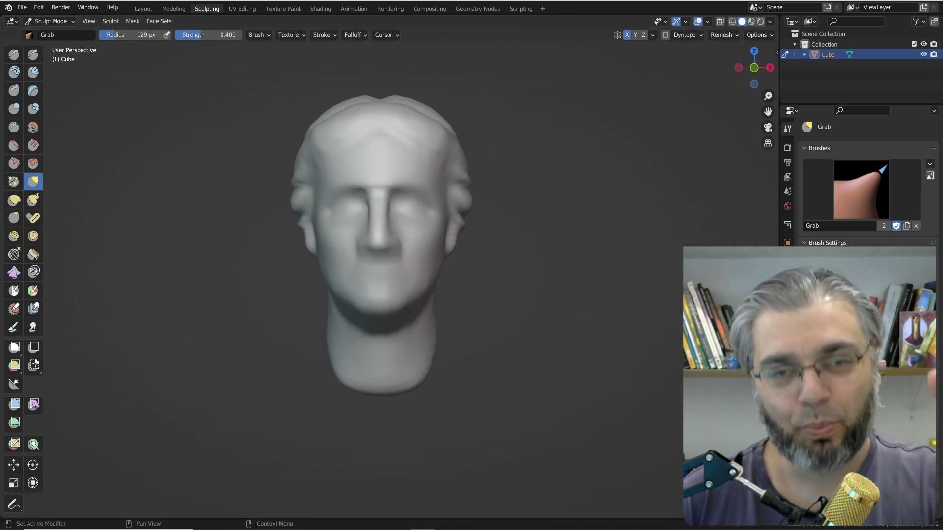
Shape the jaw and neck with a ~141-radius Grab brush and Clay Strips, checking front and top views
mouse_move(515, 221)
middle_down()
mouse_move(442, 248)
mouse_move(391, 324)
middle_up()
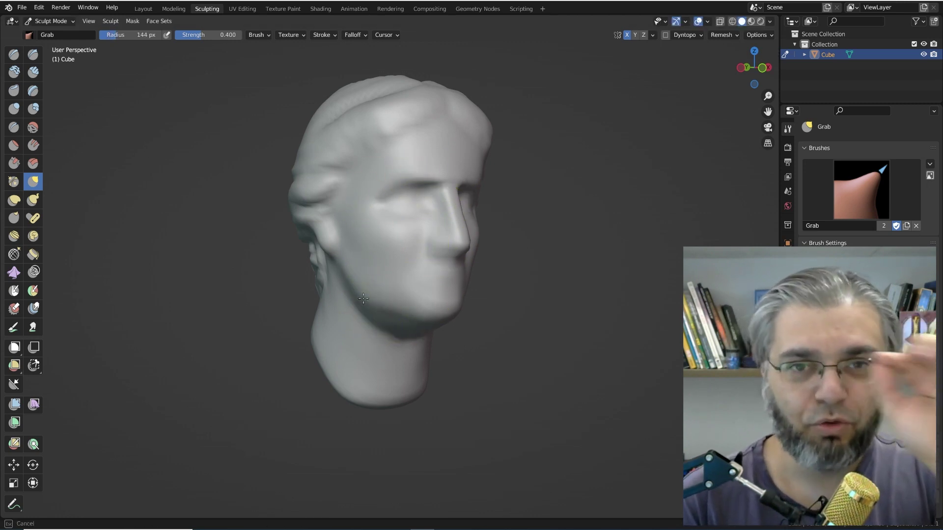
mouse_move(363, 298)
middle_down()
mouse_move(442, 274)
mouse_move(411, 273)
mouse_move(382, 210)
middle_up()
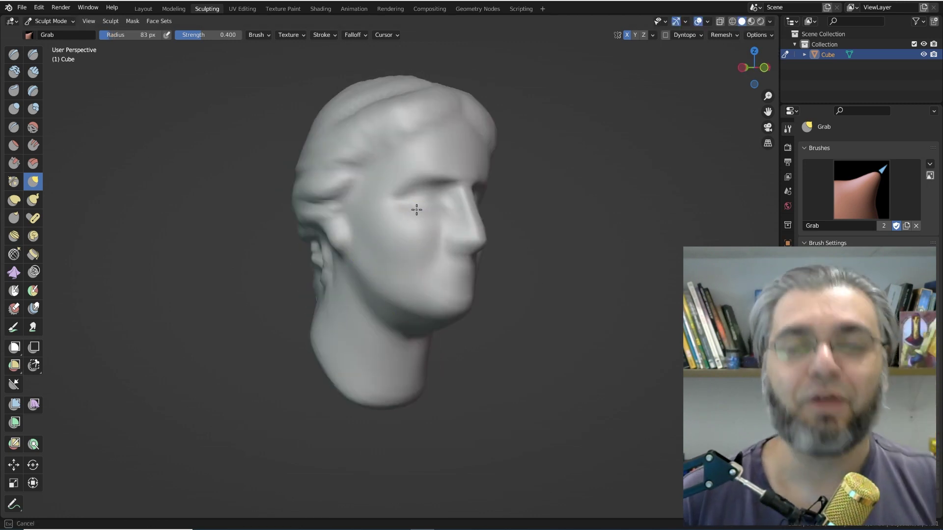
key(shift+c)
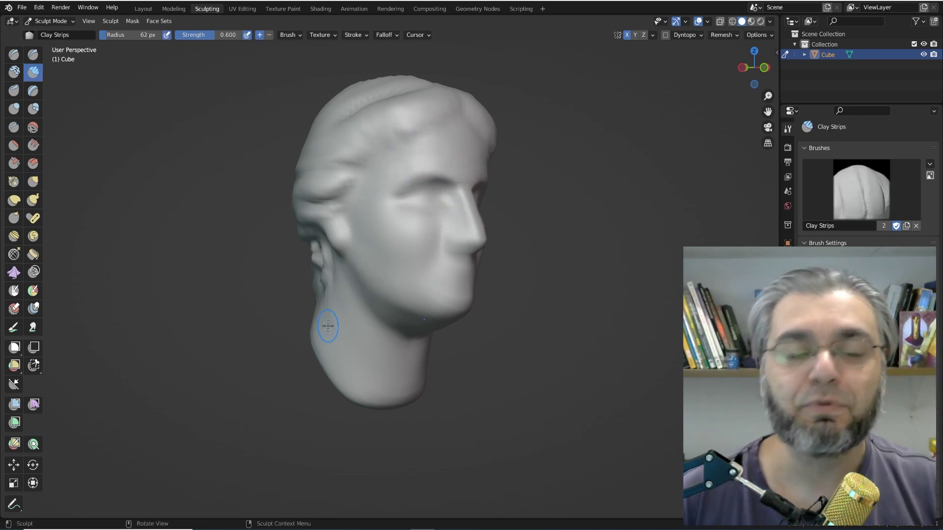
key(g)
key(f)
mouse_move(328, 326)
middle_down()
mouse_move(448, 334)
mouse_move(401, 362)
mouse_move(438, 326)
mouse_move(442, 338)
mouse_move(450, 323)
mouse_move(373, 334)
mouse_move(342, 323)
middle_up()
mouse_move(427, 378)
middle_down()
mouse_move(433, 319)
mouse_move(417, 343)
mouse_move(431, 375)
mouse_move(389, 386)
middle_up()
mouse_move(438, 344)
middle_down()
mouse_move(390, 236)
mouse_move(362, 341)
mouse_move(315, 369)
mouse_move(362, 378)
mouse_move(381, 164)
mouse_move(373, 385)
middle_up()
key(c)
scroll(404, 348, down, 2)
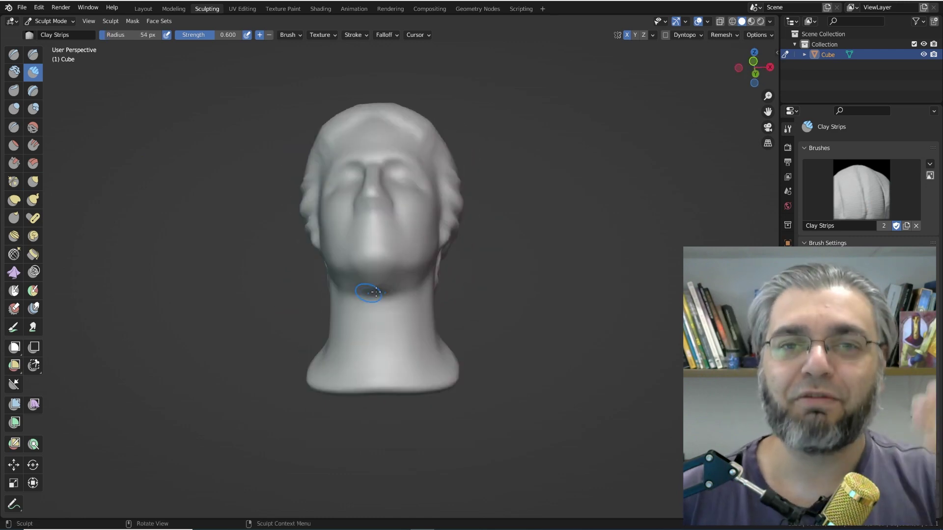
Pull the nose into shape using the Inflate/Deflate and Grab brushes
key(i)
scroll(524, 328, up, 3)
mouse_move(524, 328)
middle_down()
mouse_move(427, 257)
mouse_move(356, 254)
mouse_move(541, 275)
mouse_move(431, 331)
mouse_move(413, 309)
mouse_move(400, 320)
mouse_move(486, 352)
mouse_move(432, 336)
mouse_move(393, 181)
mouse_move(446, 278)
mouse_move(441, 324)
middle_up()
key(g)
scroll(540, 275, down, 2)
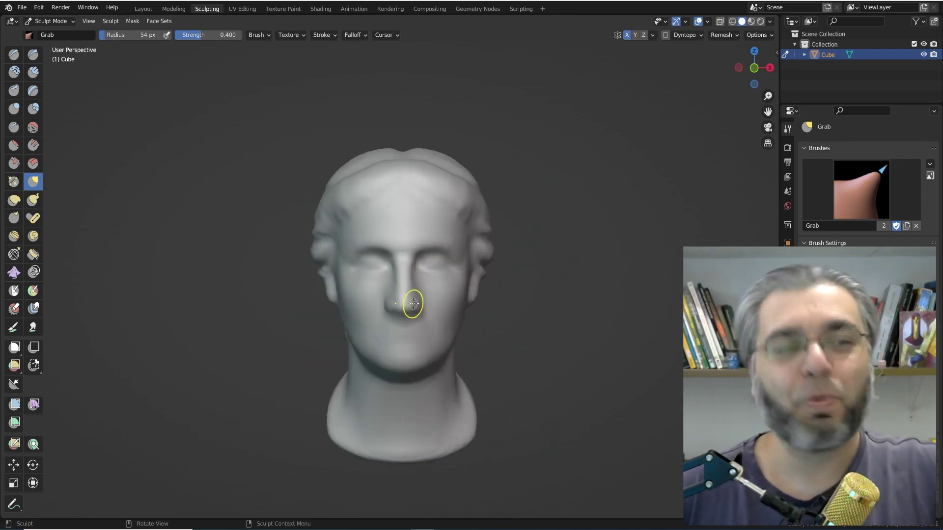
scroll(414, 304, up, 3)
mouse_move(438, 340)
middle_down()
mouse_move(320, 327)
mouse_move(435, 252)
mouse_move(347, 267)
mouse_move(418, 299)
mouse_move(379, 276)
mouse_move(436, 320)
mouse_move(383, 314)
mouse_move(436, 334)
middle_up()
Shape the cheek and jawline, checking the head from lower and front angles
scroll(435, 251, down, 2)
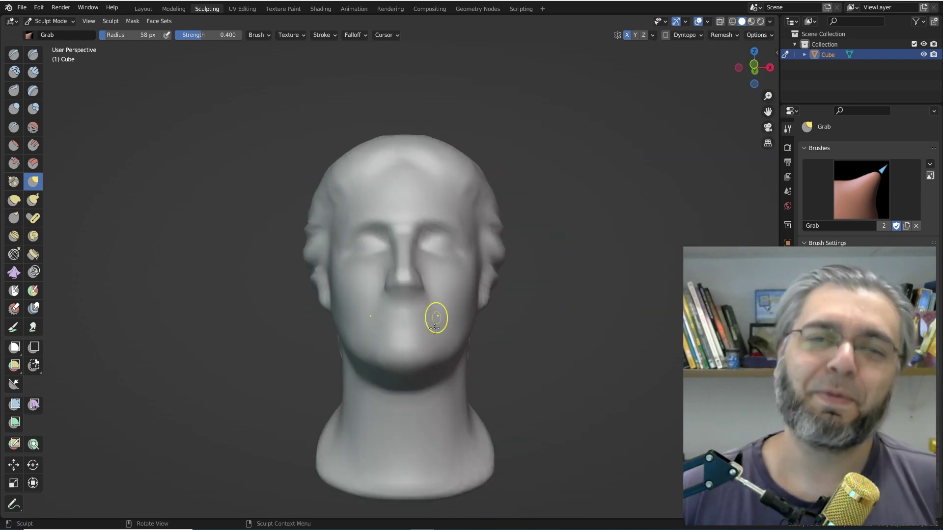
scroll(384, 314, up, 3)
scroll(436, 334, down, 3)
middle_drag(495, 336, 423, 323)
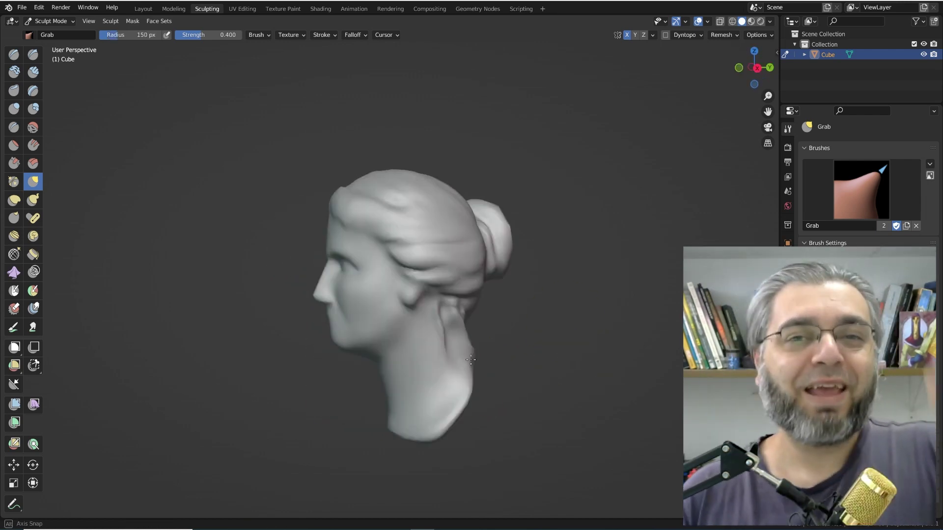
middle_drag(471, 360, 442, 350)
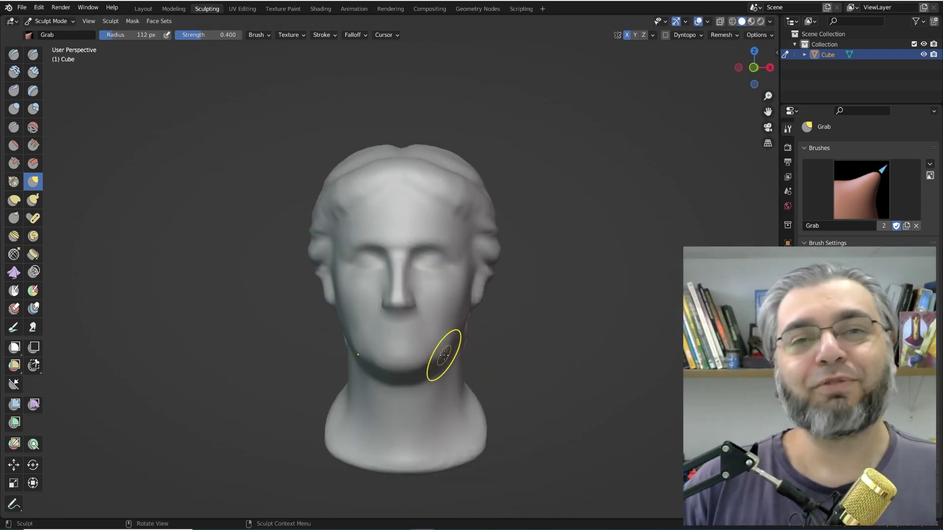
mouse_move(487, 234)
middle_down()
mouse_move(428, 246)
mouse_move(457, 283)
middle_up()
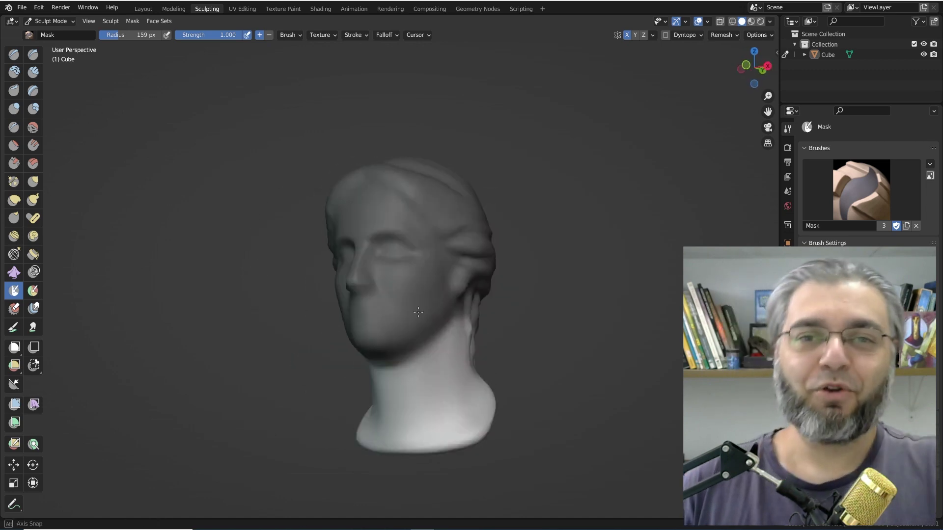
From the front view, set the pivot and rotate the unmasked head into a slight tilt
key(KP_1)
click(32, 465)
click(110, 21)
click(260, 99)
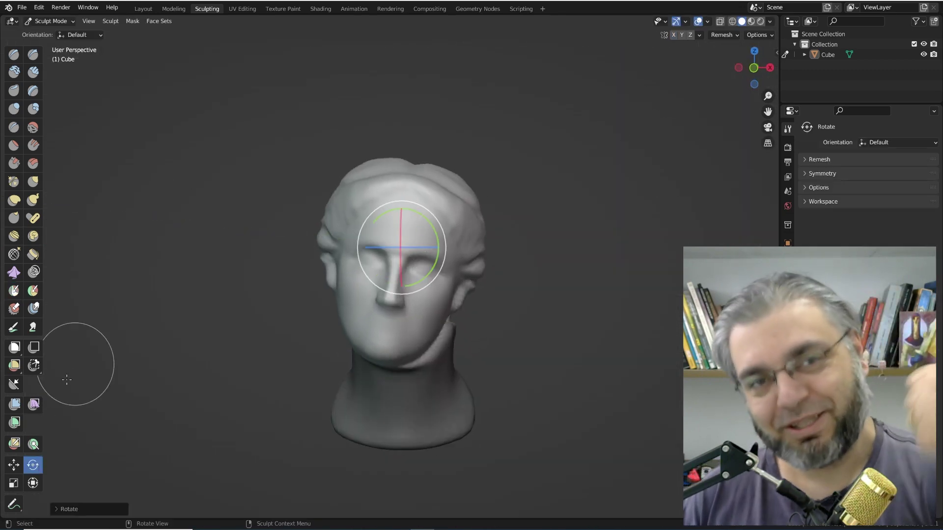
mouse_move(449, 252)
middle_down()
mouse_move(412, 245)
mouse_move(428, 246)
middle_up()
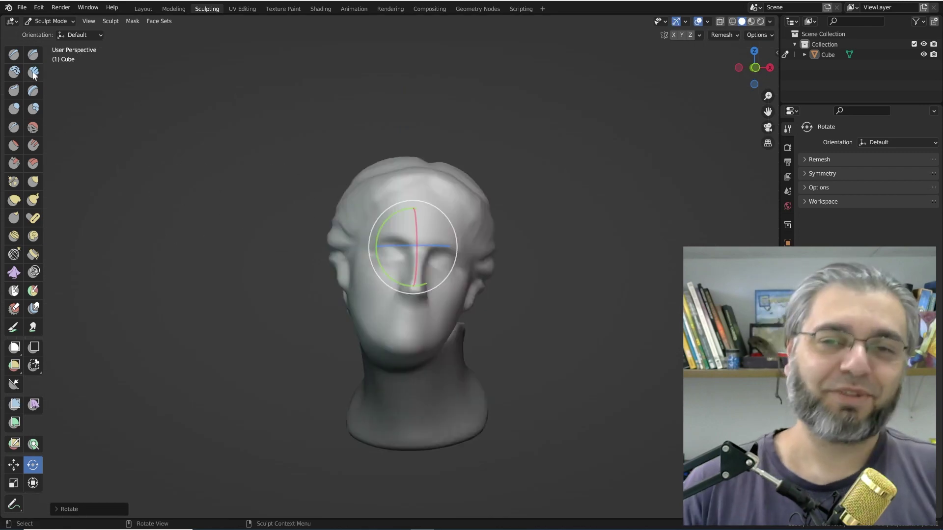
Reshape the side of the neck with the Grab brush
click(33, 182)
middle_drag(294, 246, 327, 383)
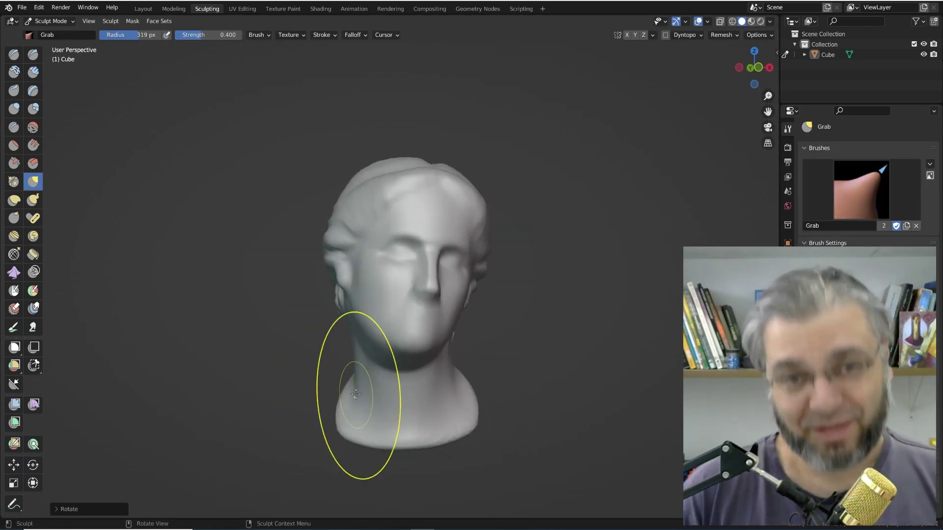
middle_drag(444, 349, 353, 423)
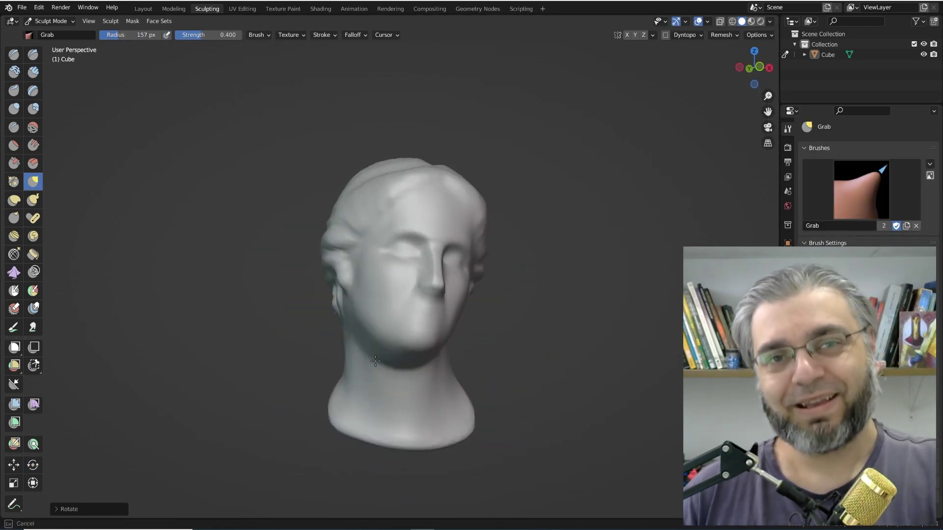
mouse_move(375, 362)
middle_down()
mouse_move(383, 371)
mouse_move(360, 336)
mouse_move(562, 442)
middle_up()
key(super)
Show mesh Statistics in the viewport overlays and orbit around the head
click(707, 21)
click(687, 99)
click(643, 255)
middle_drag(589, 344, 536, 396)
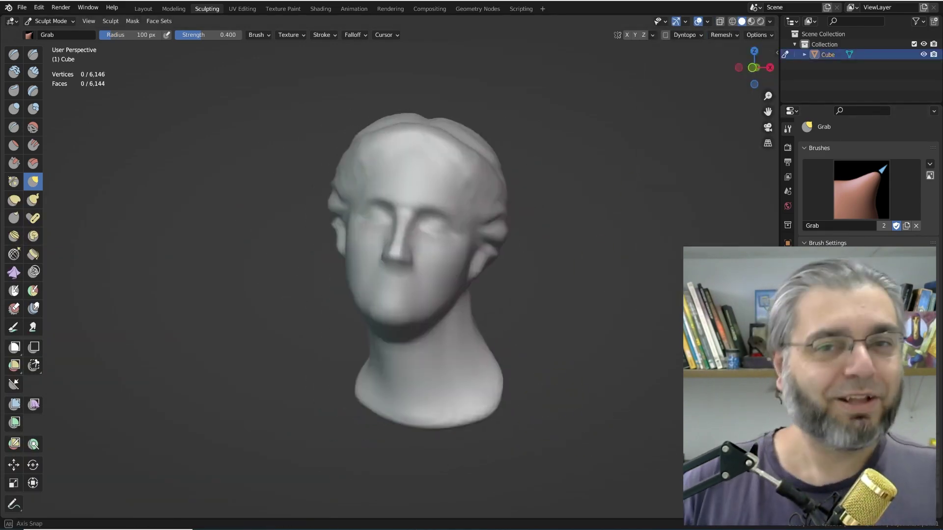
Turn the head to face left and enable the Wireframe overlay to reveal its 6,144-face quad mesh
mouse_move(697, 465)
middle_down()
mouse_move(641, 473)
mouse_move(684, 452)
mouse_move(585, 448)
mouse_move(669, 442)
mouse_move(589, 427)
middle_up()
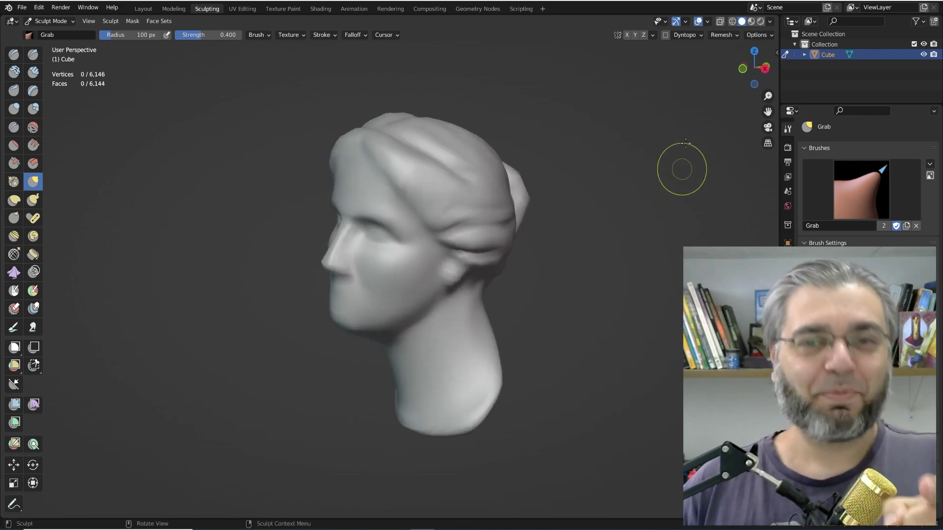
click(708, 22)
click(646, 215)
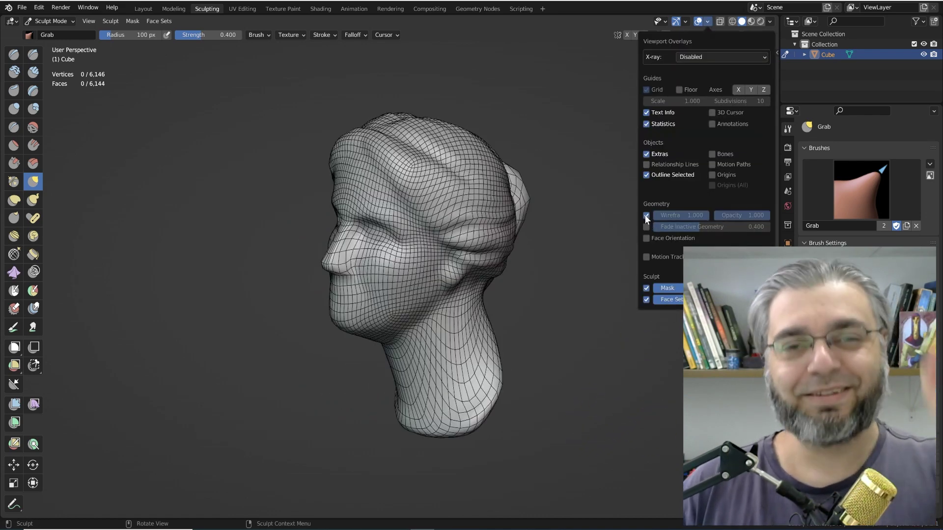